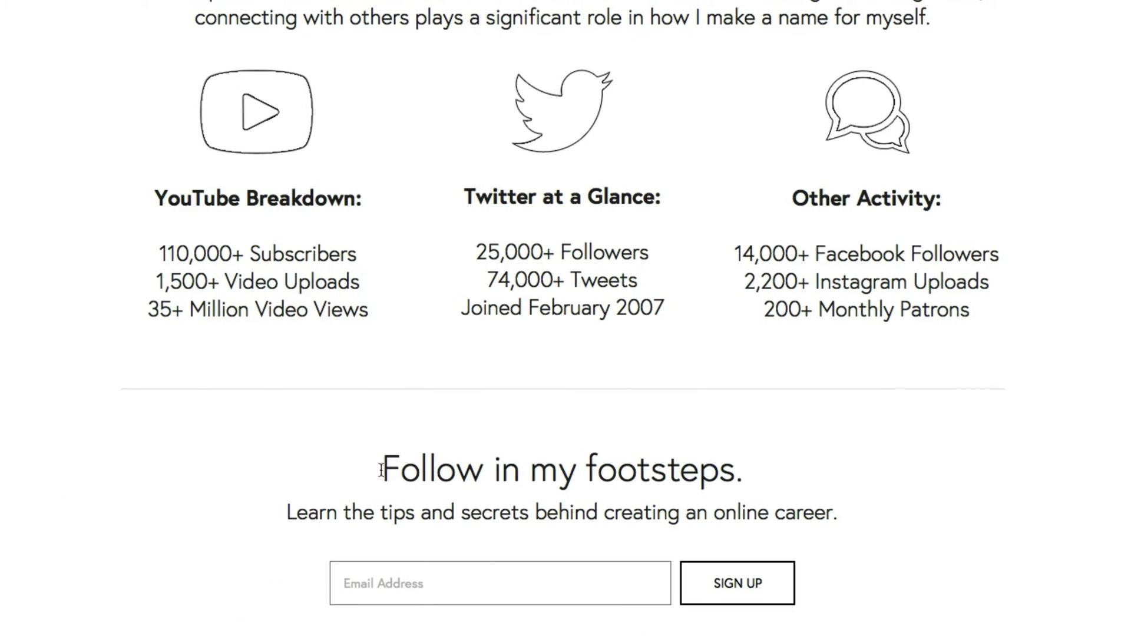
Point out the 'Follow in my footsteps' heading and the existing email sign-up field
drag(378, 467, 754, 458)
click(677, 460)
click(386, 577)
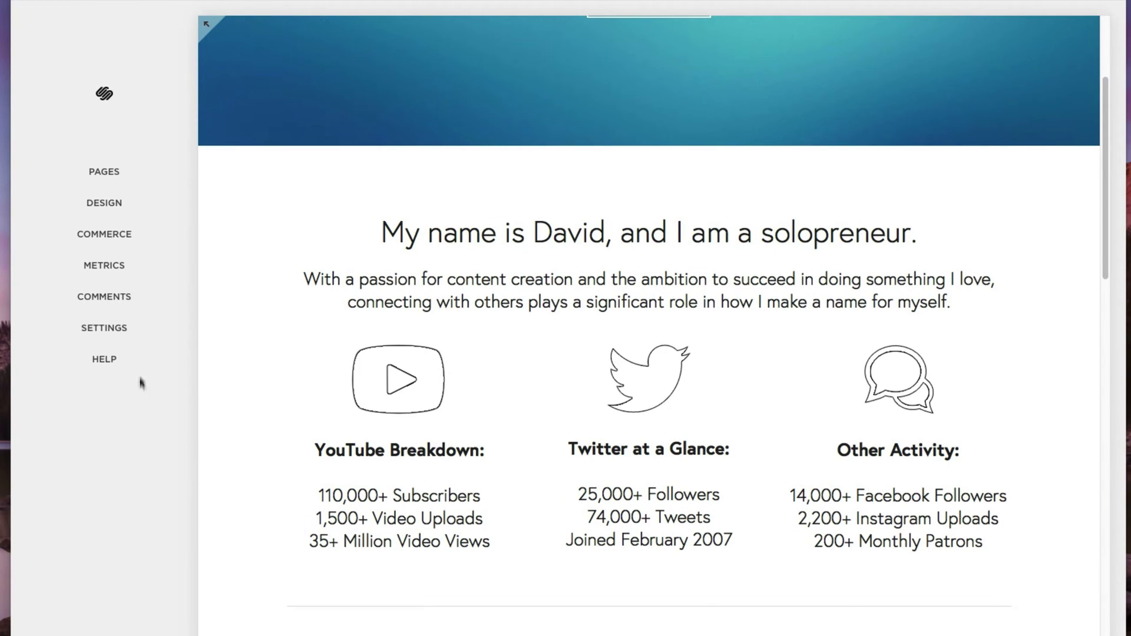
Create a new blank unlinked page named 'Test Page'
click(126, 177)
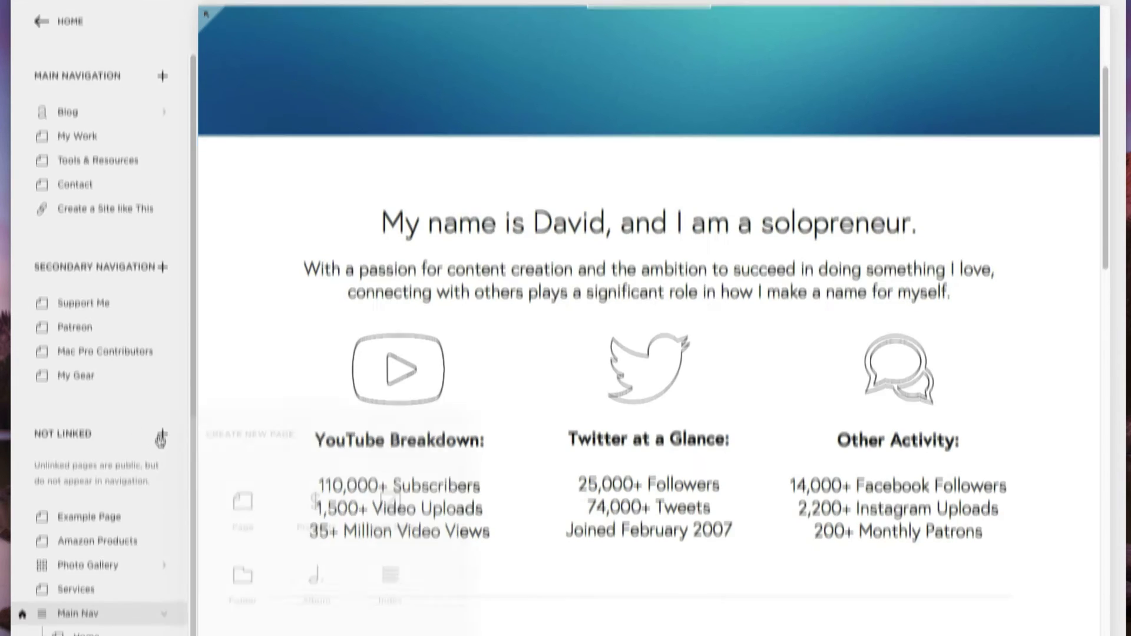
click(162, 445)
click(226, 318)
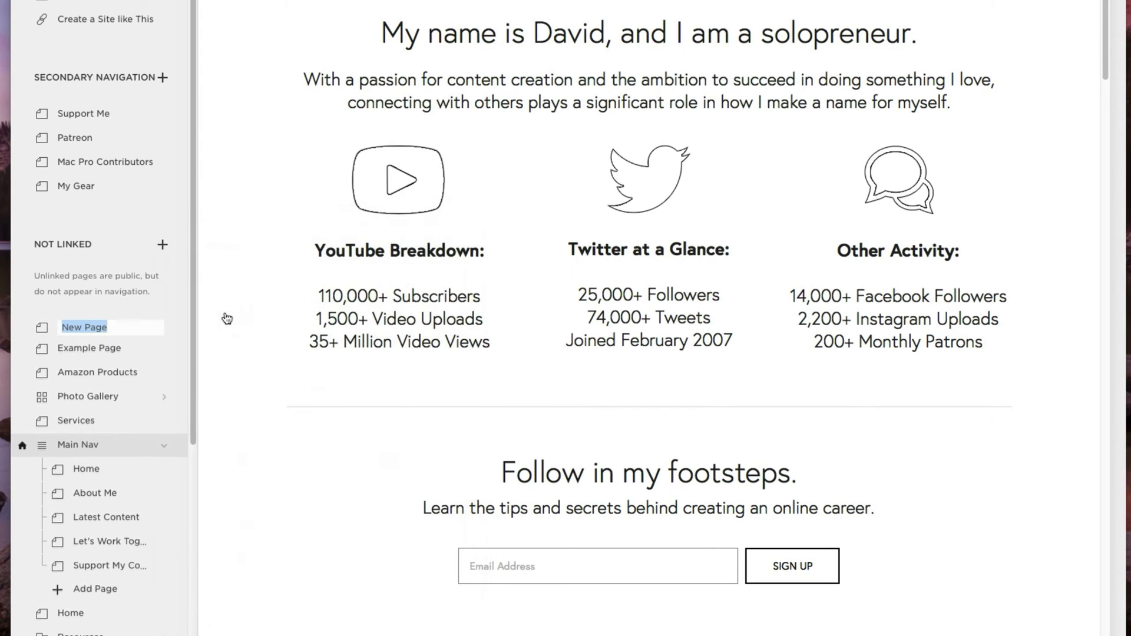
text(Test Page)
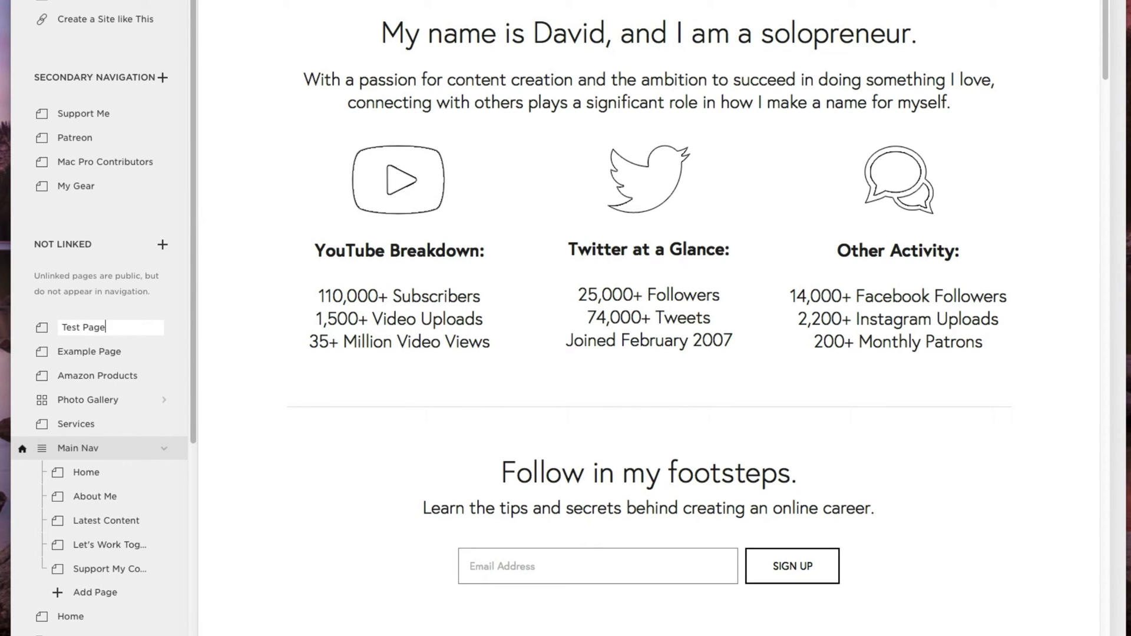
key(Return)
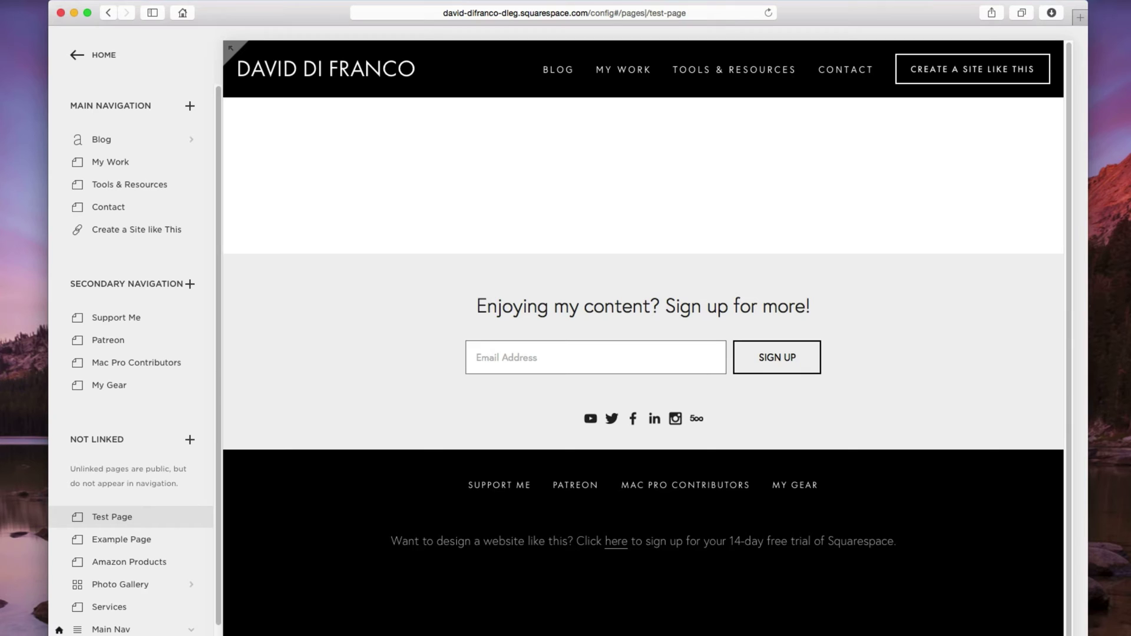
Insert a Newsletter block into Test Page's content area
mouse_move(543, 240)
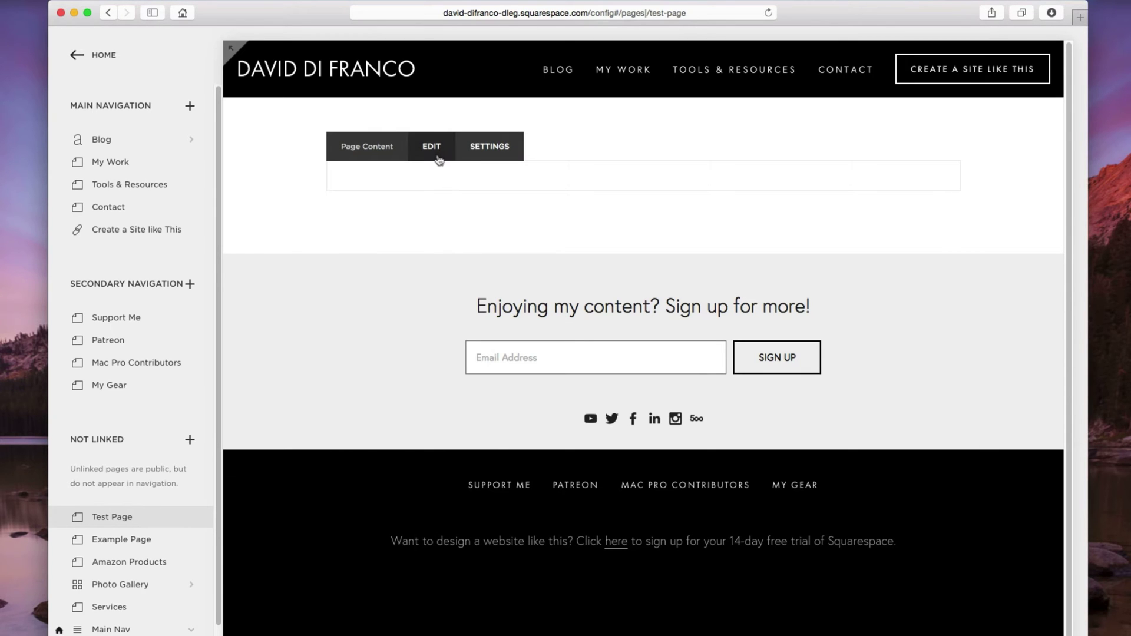
click(435, 156)
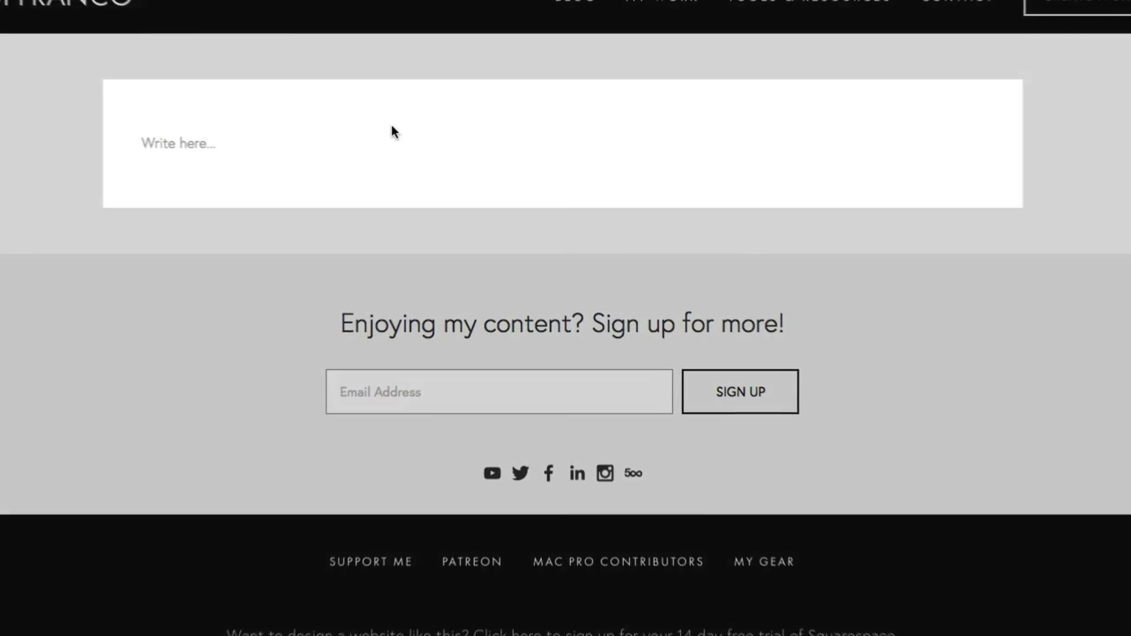
mouse_move(134, 172)
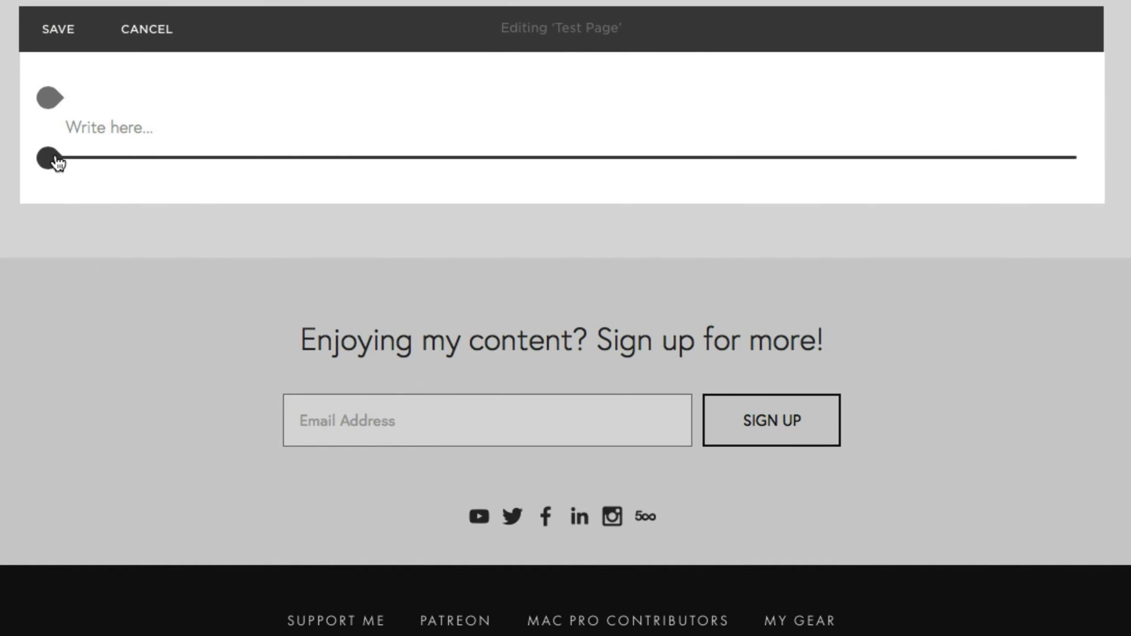
click(49, 158)
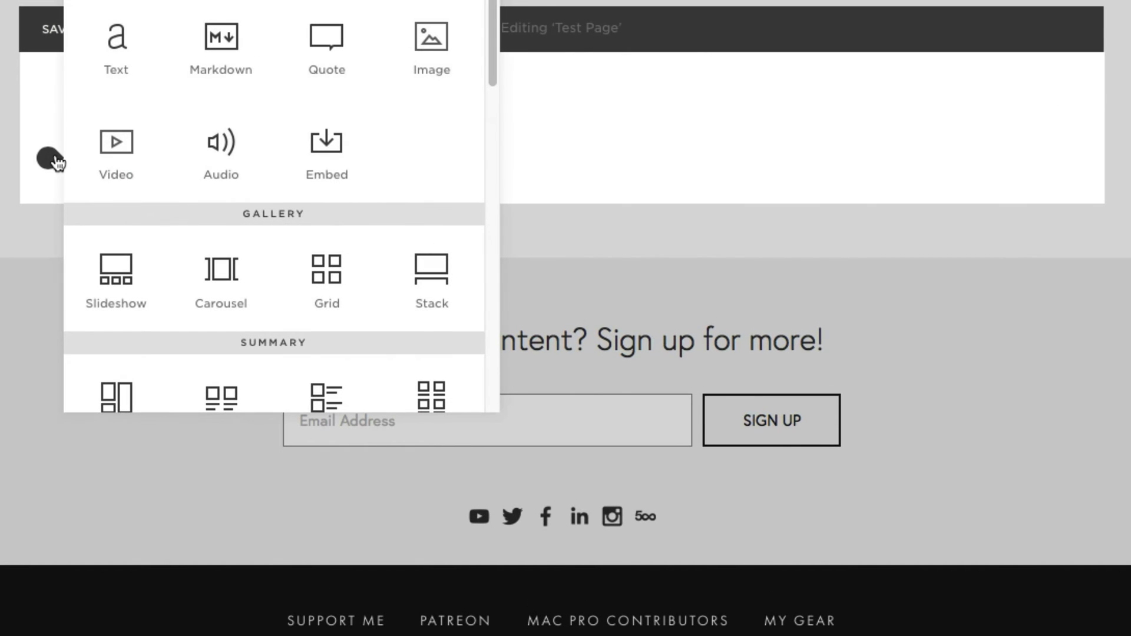
scroll(174, 171, down, 5)
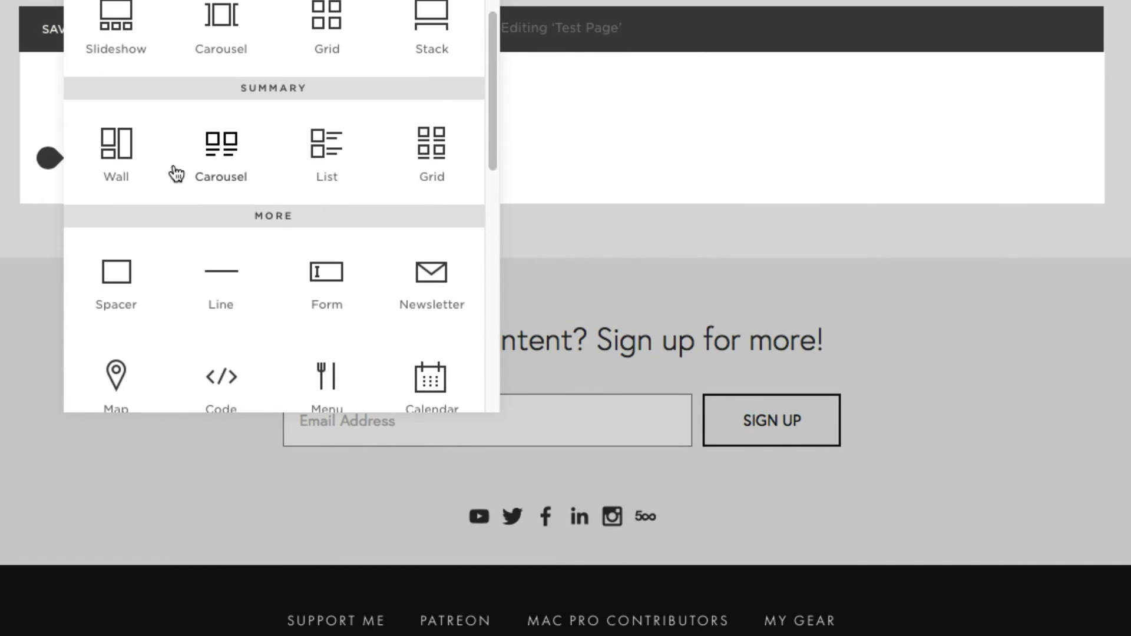
click(425, 293)
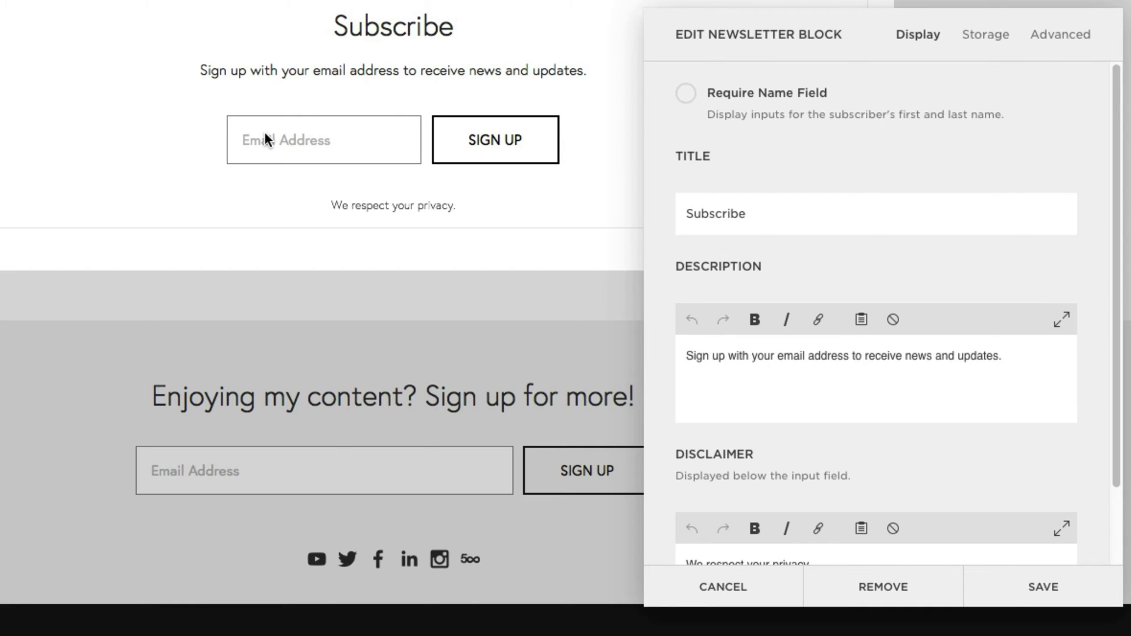
Require first and last names and retitle the block 'Sign Up for My Email Newsletter - It's FREE!'
click(686, 96)
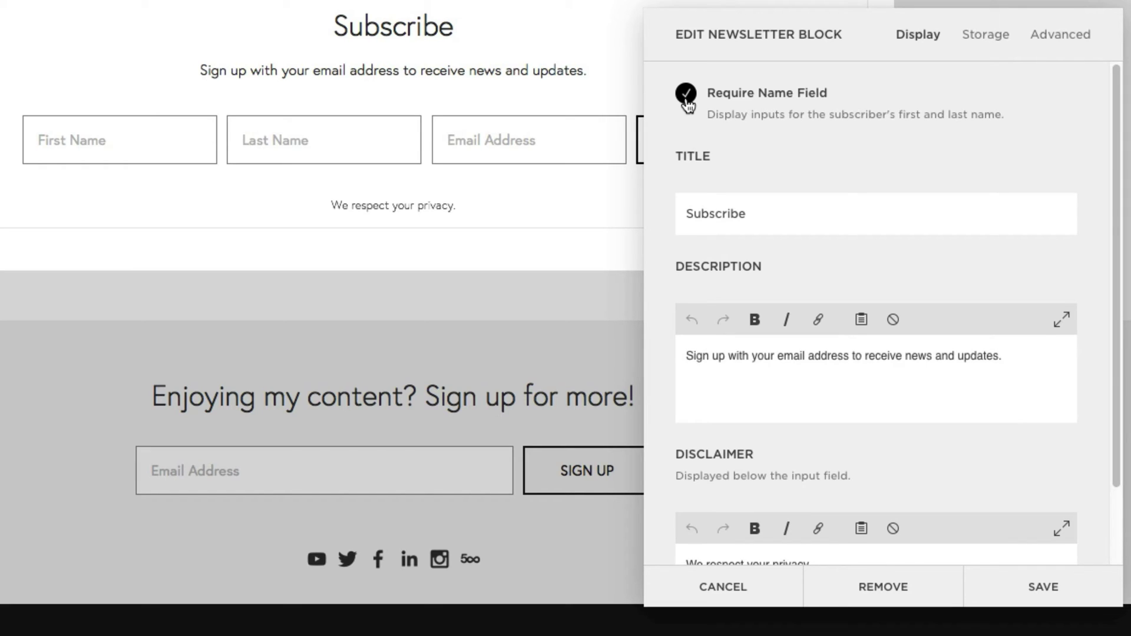
scroll(525, 294, down, 3)
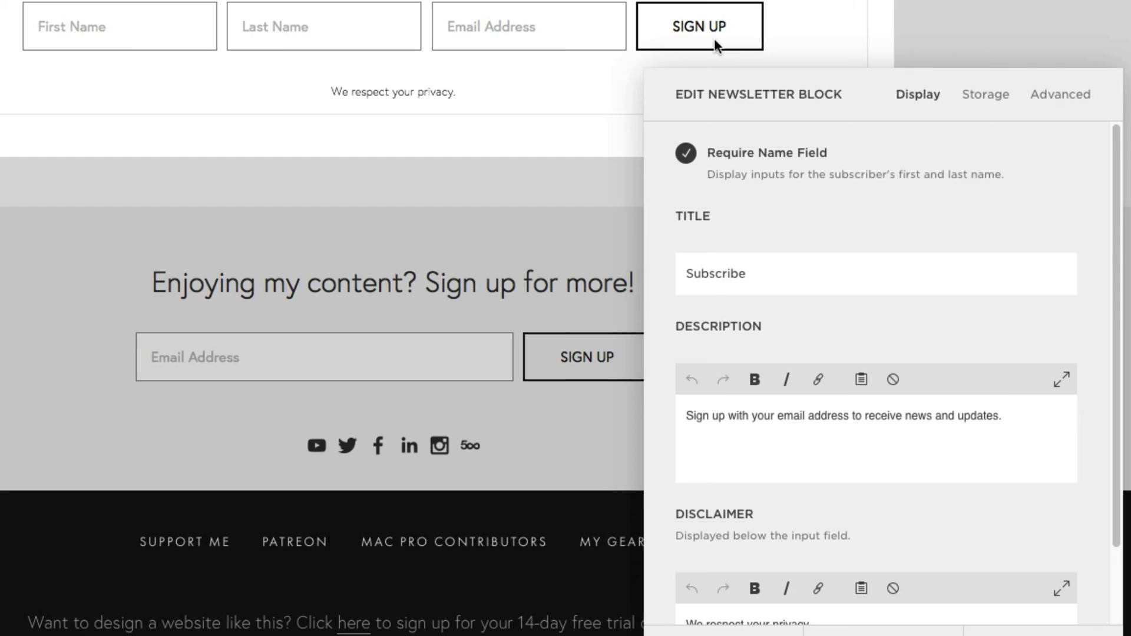
click(771, 280)
double_click(678, 272)
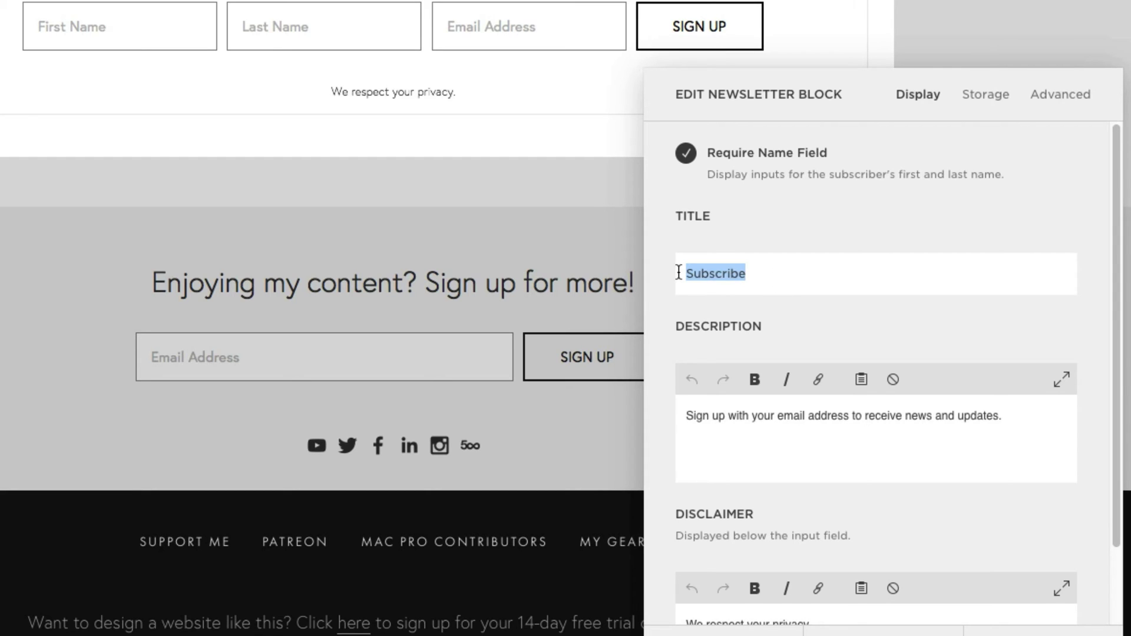
key(BackSpace)
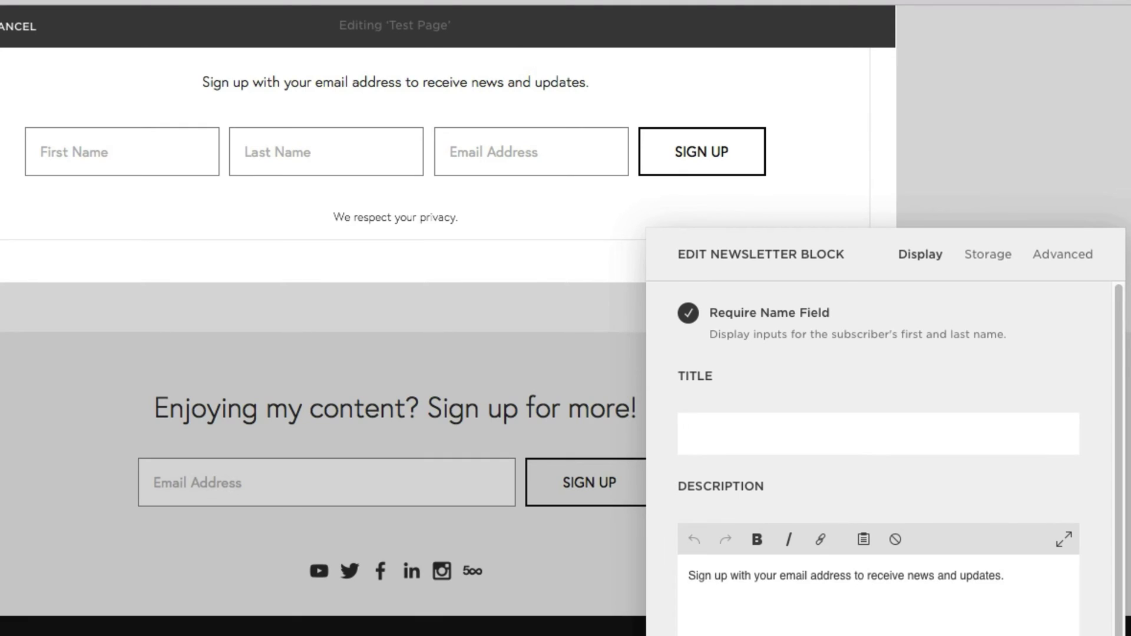
text(Sign Up)
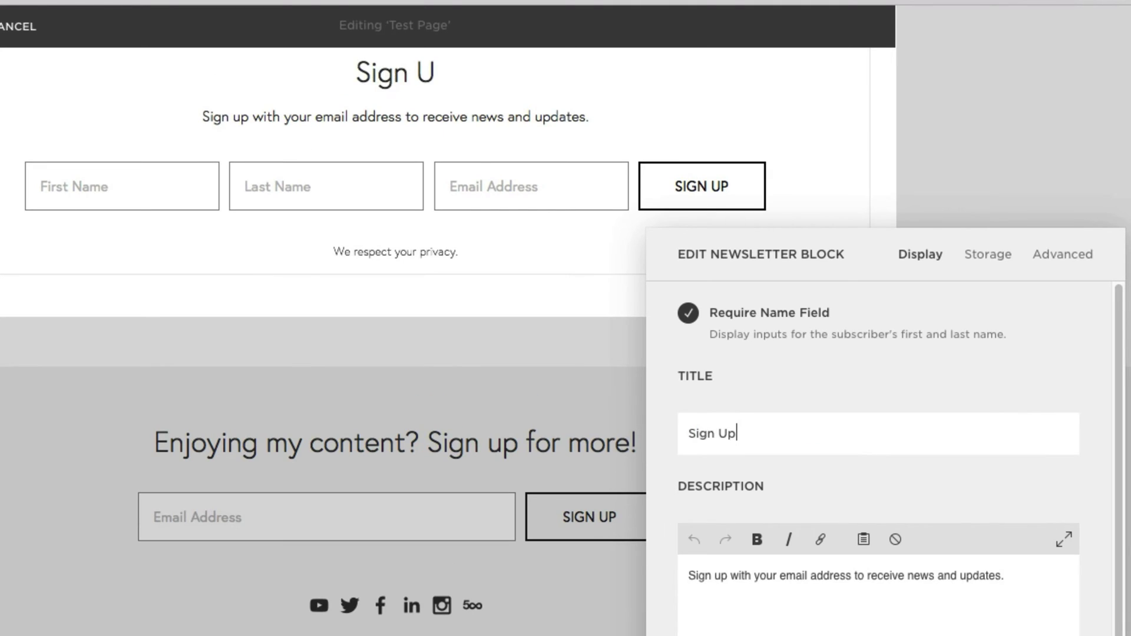
text( for My )
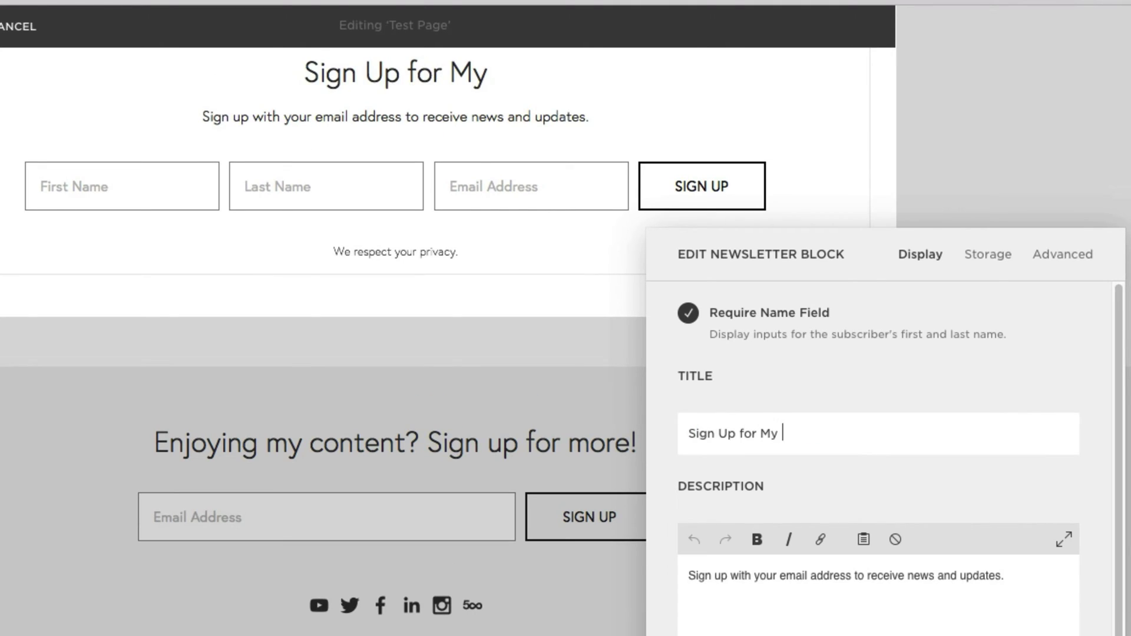
text(Email Newslet)
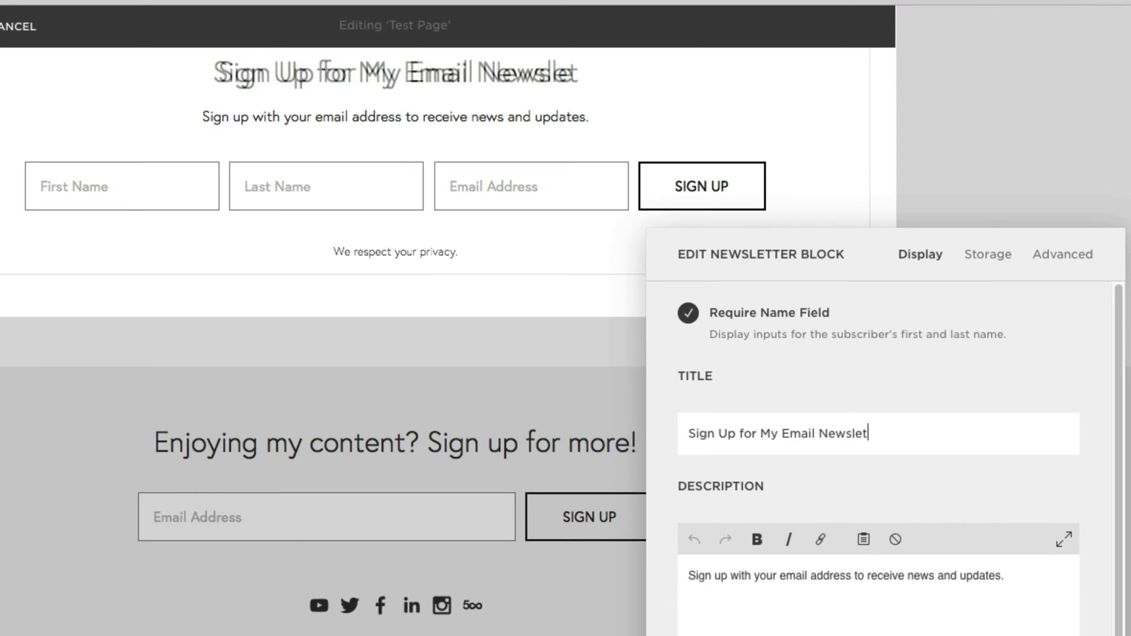
text(ter - It's F)
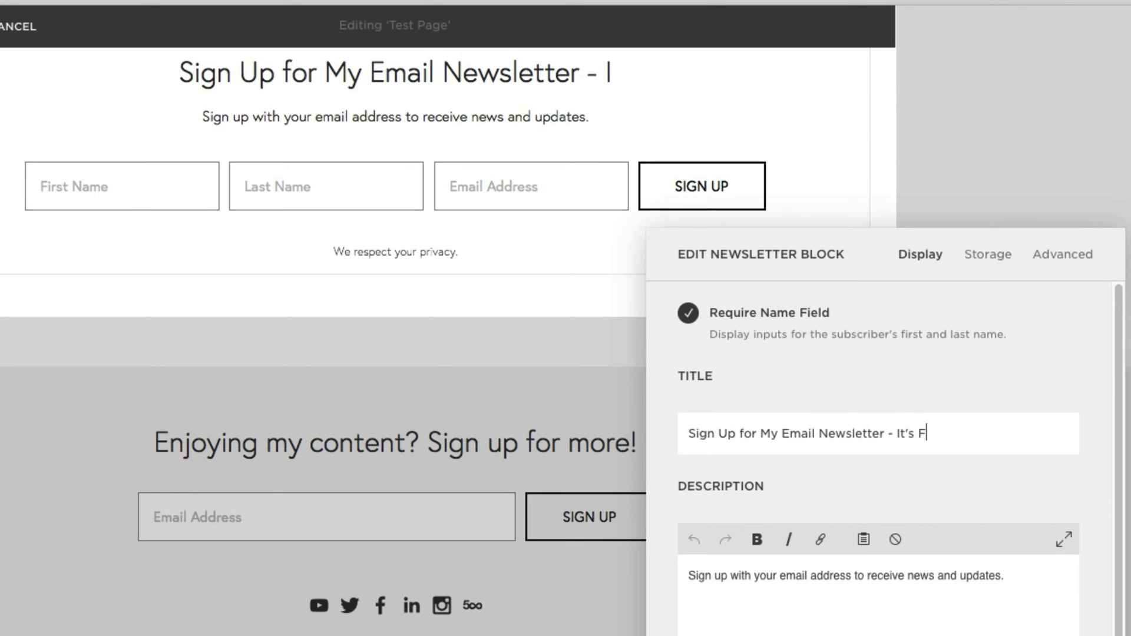
text(REE!)
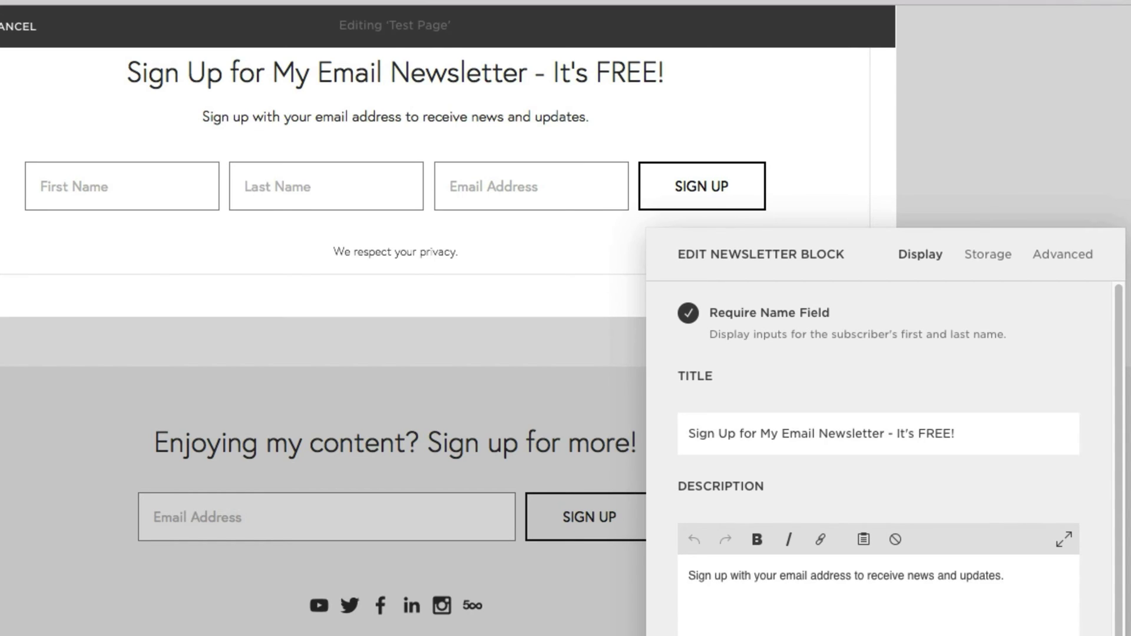
Delete all of the newsletter block's default description text
click(716, 607)
key(ctrl+a)
key(BackSpace)
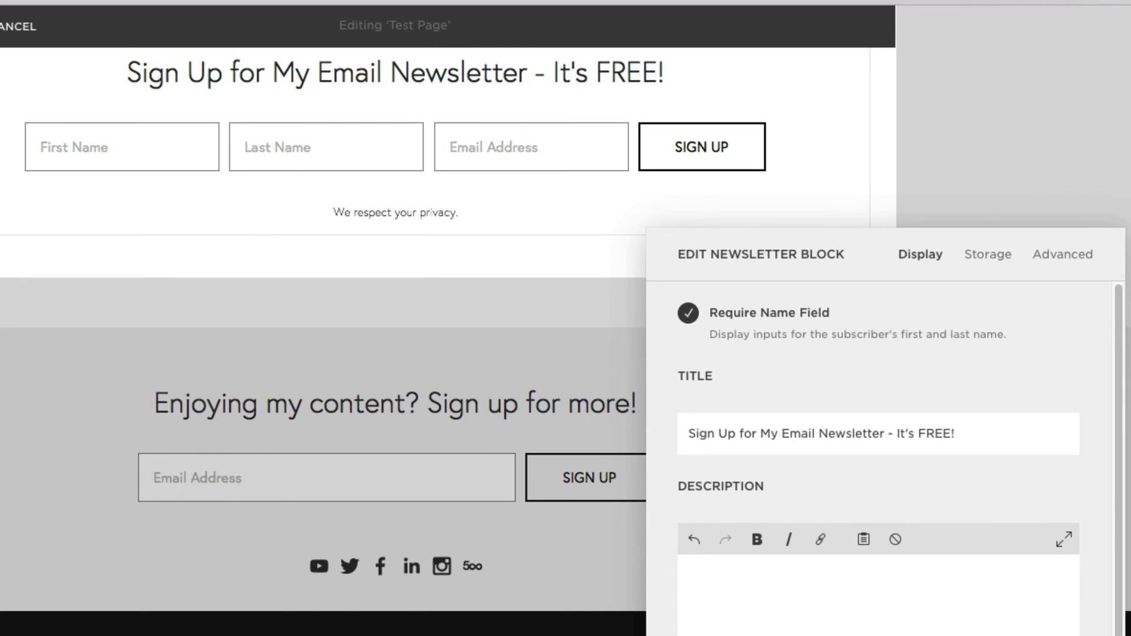
scroll(707, 418, down, 2)
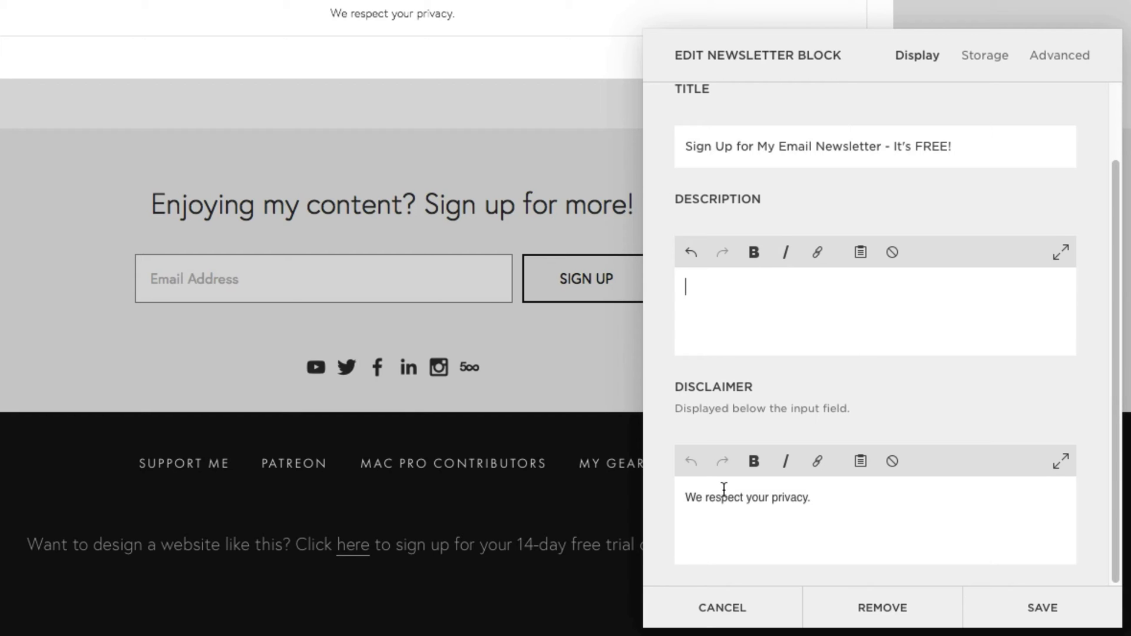
Connect the block's storage to a MailChimp account and select the Brand Rockt list
click(988, 56)
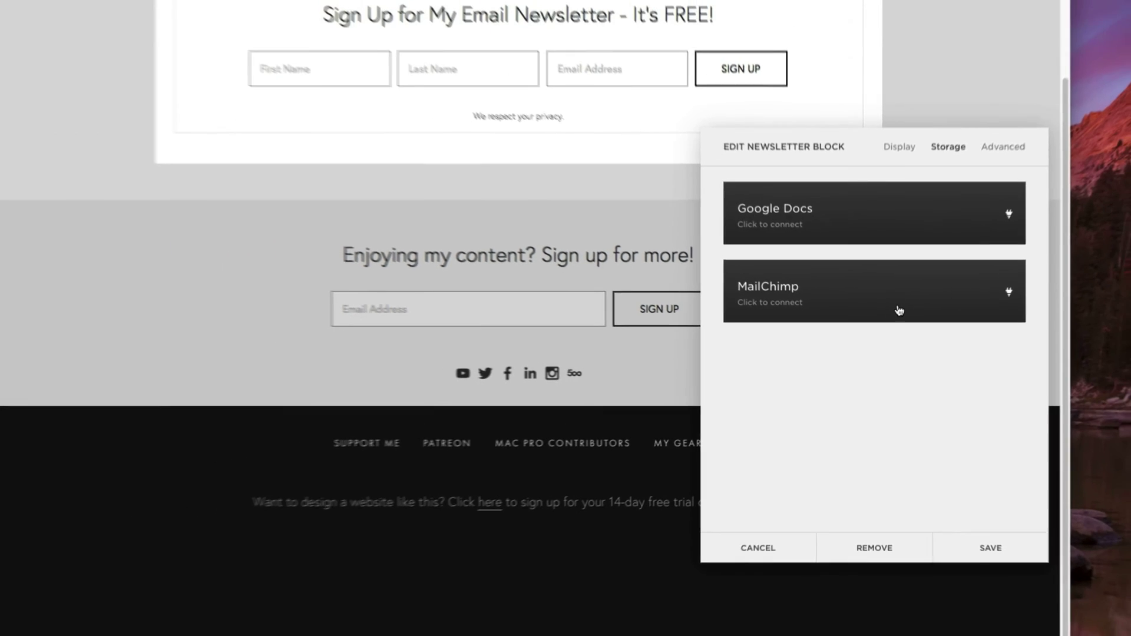
click(916, 280)
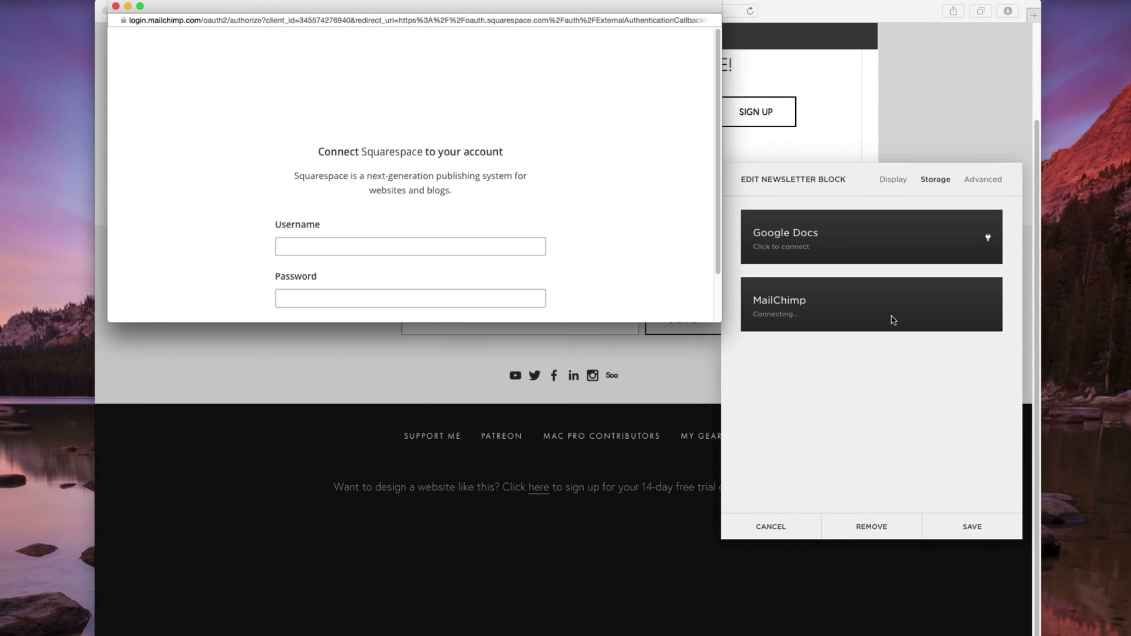
scroll(599, 266, down, 3)
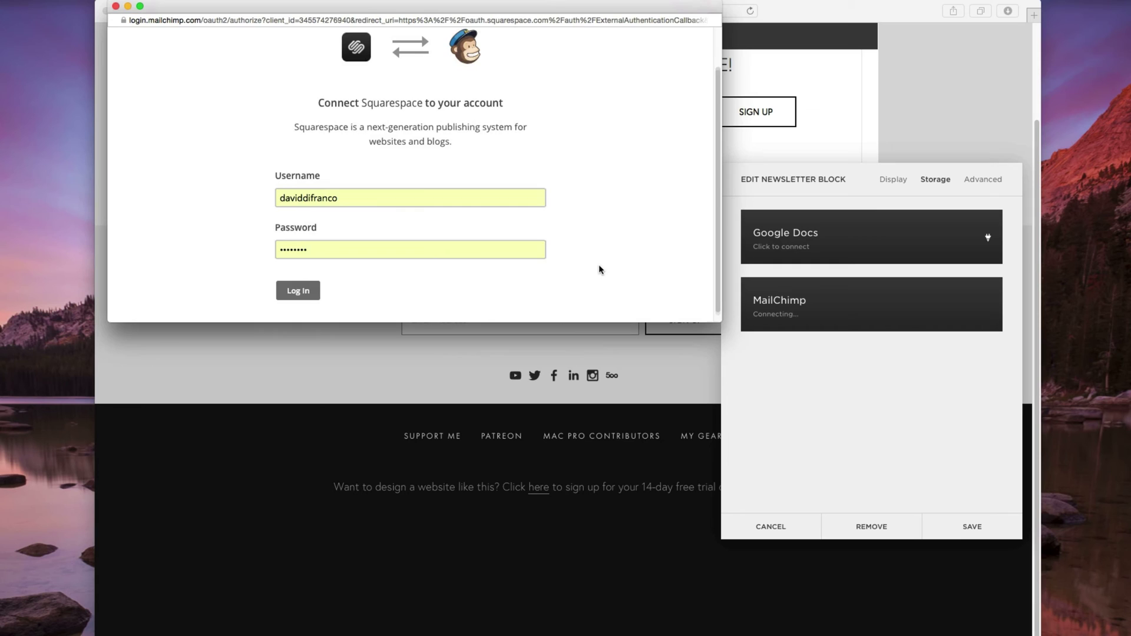
click(306, 288)
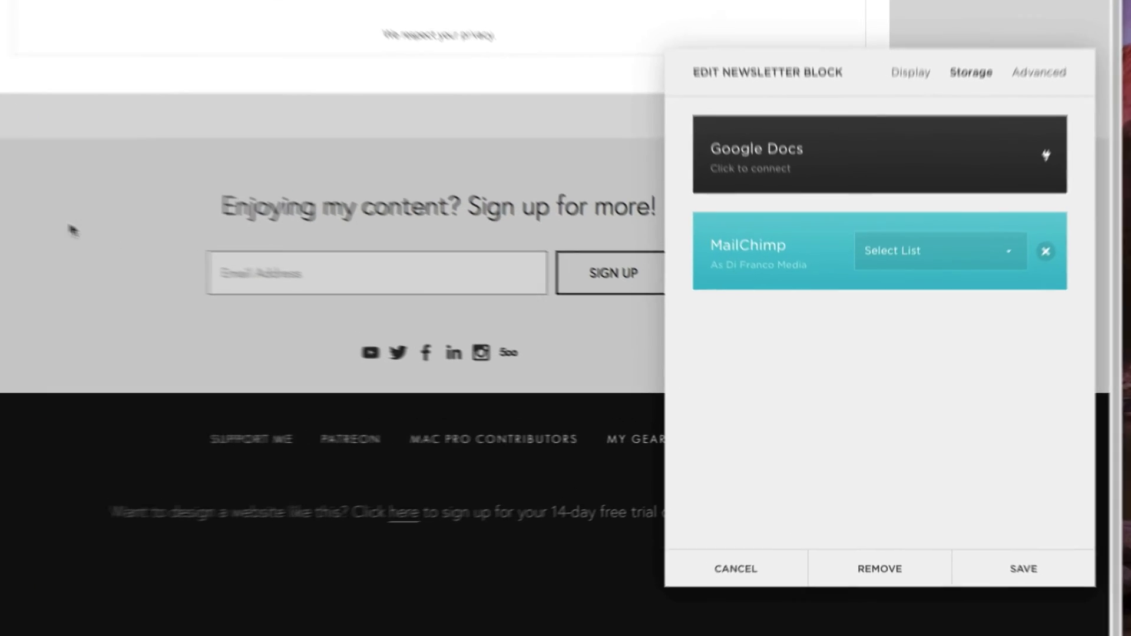
click(1004, 255)
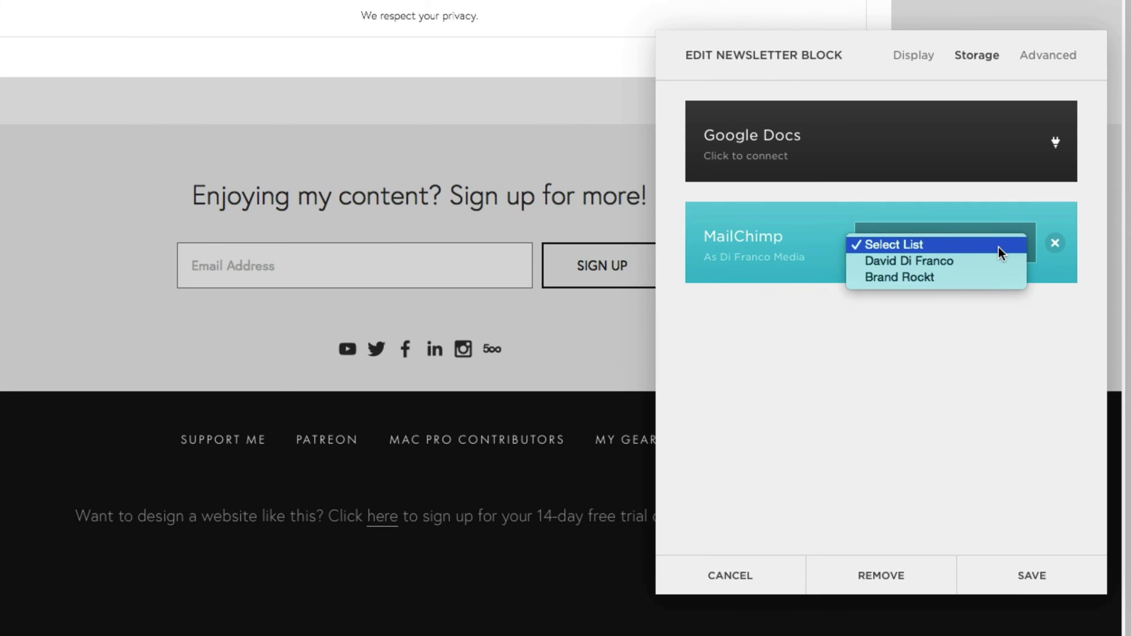
click(954, 275)
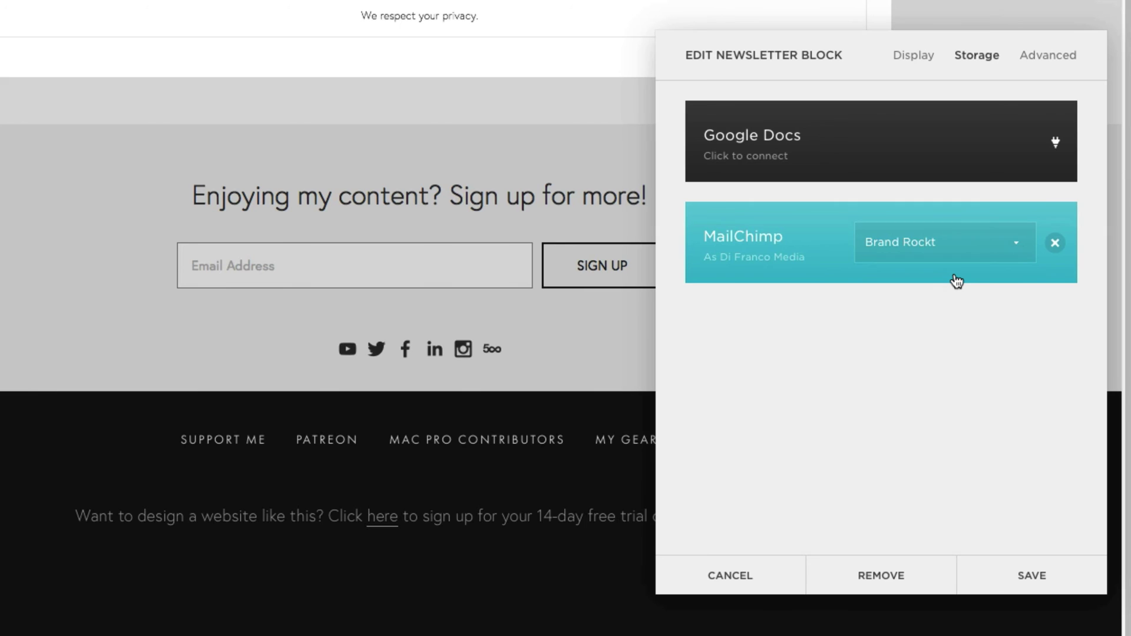
In Advanced settings, replace the 'Sign Up' button label with 'Submit'
click(1044, 58)
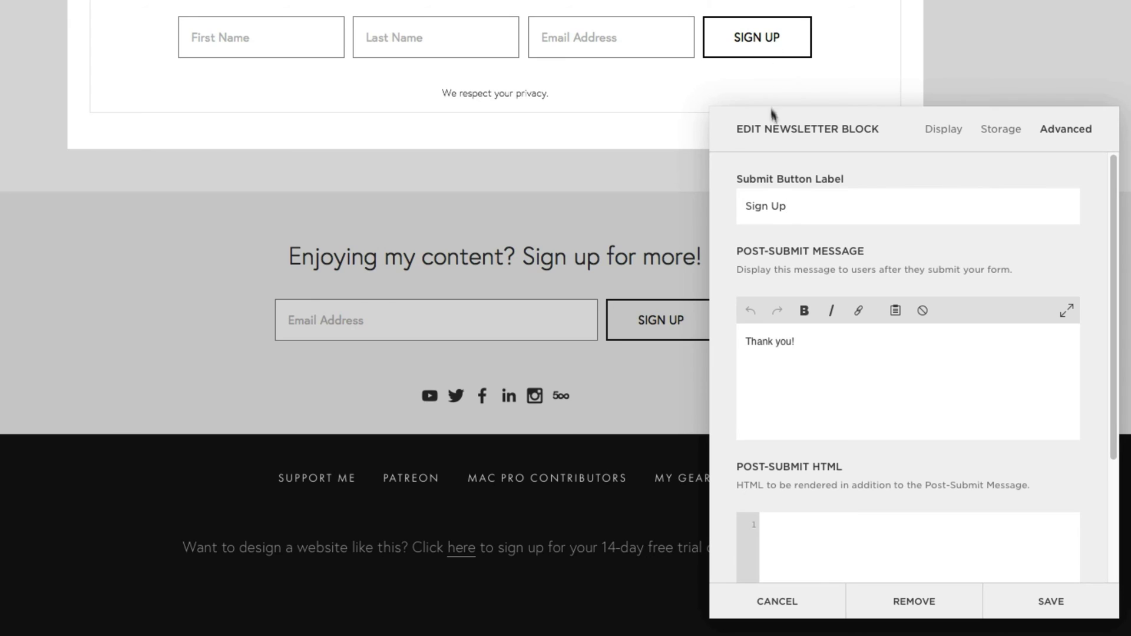
drag(795, 211, 727, 205)
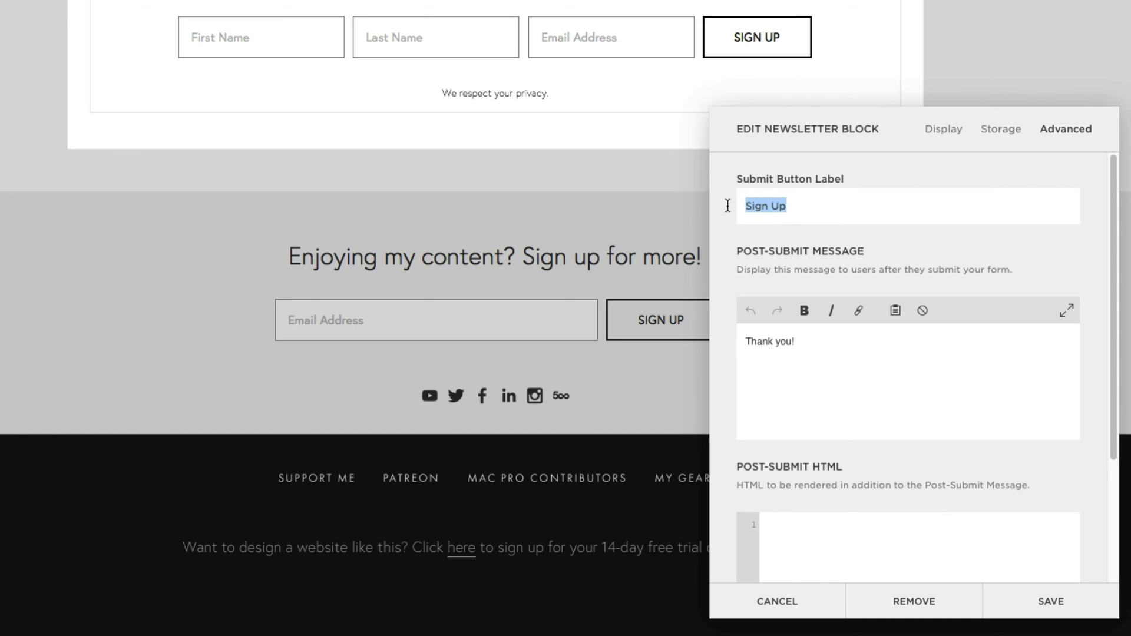
text(Submit)
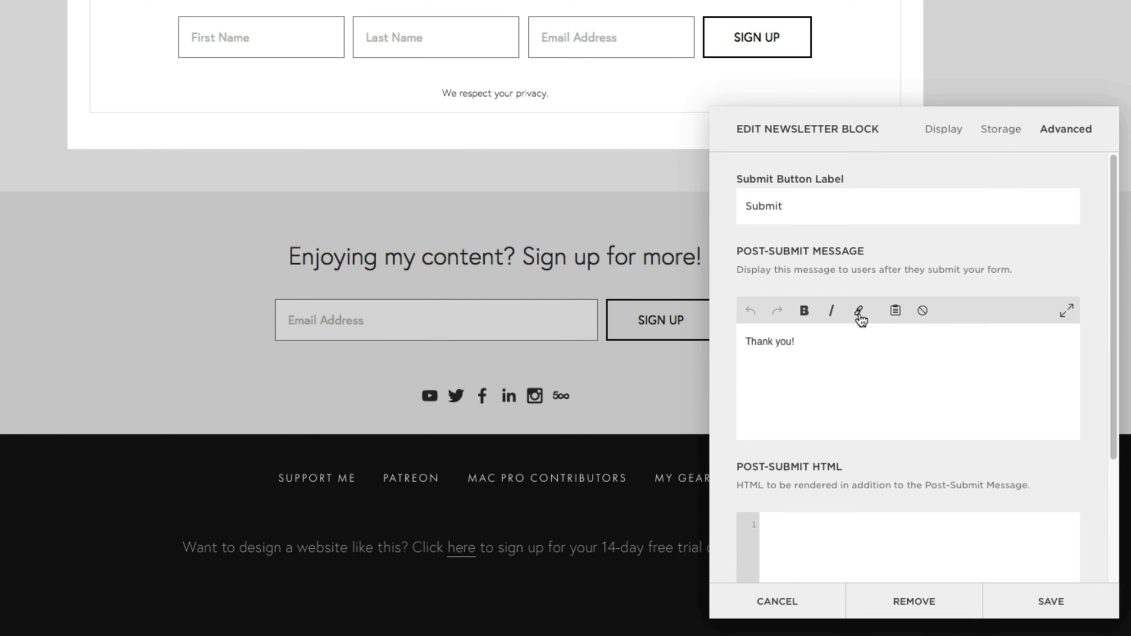
Save the newsletter block settings and then the Test Page
click(1065, 601)
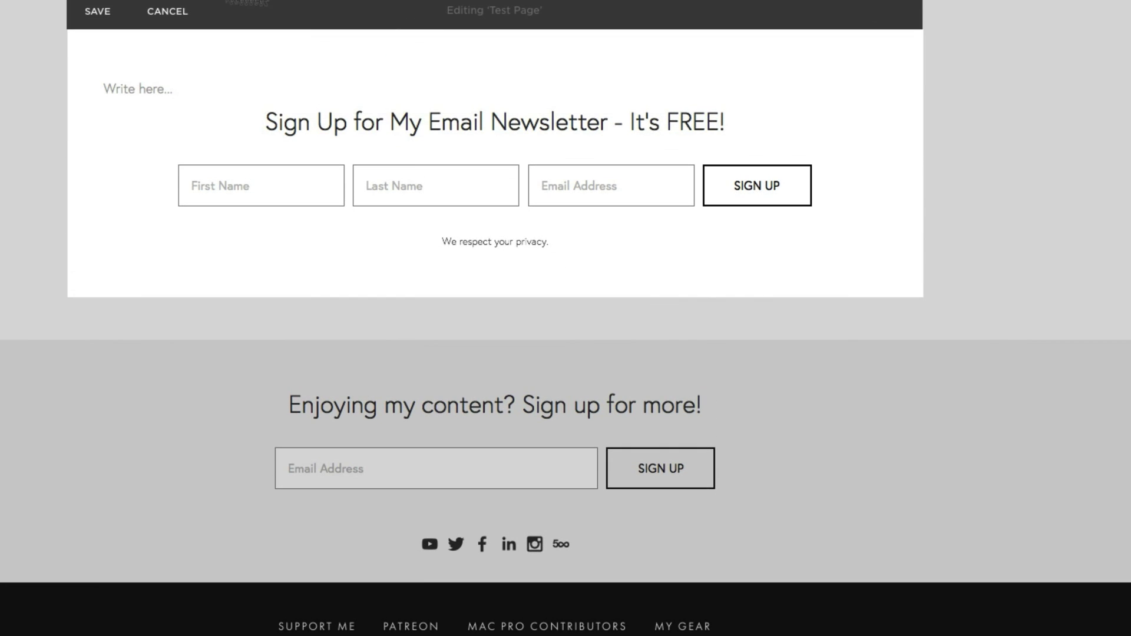
click(96, 9)
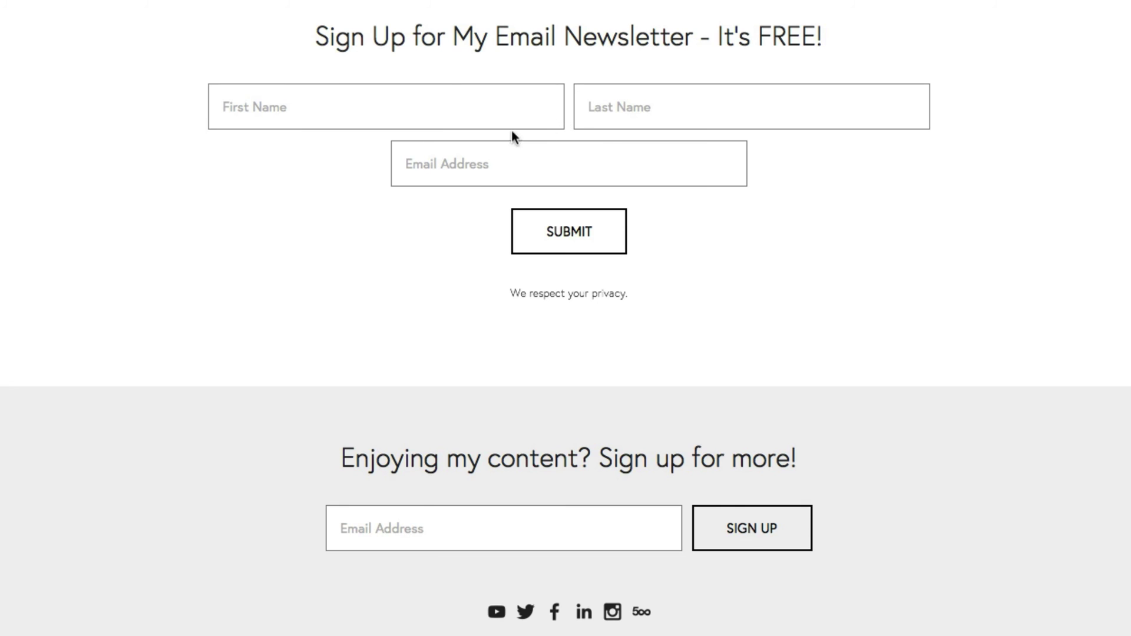
click(481, 106)
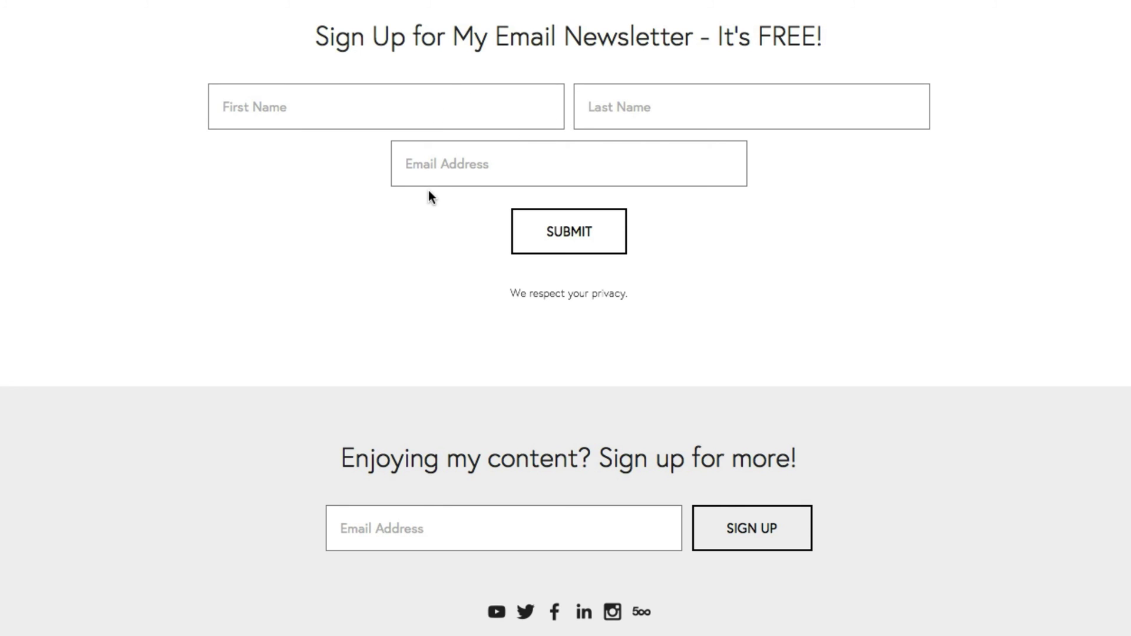